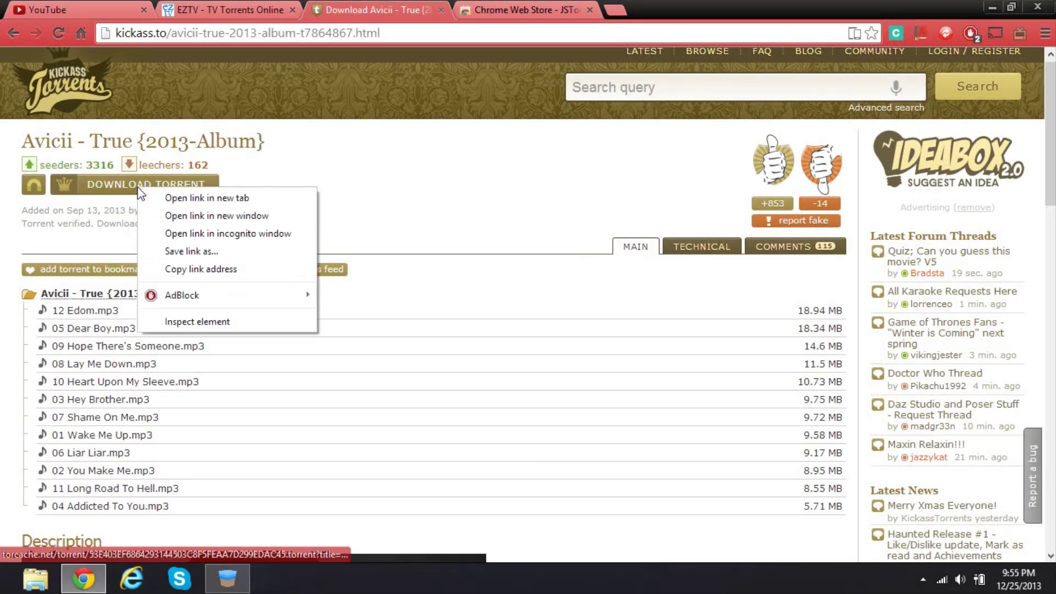
# Copy the Avicii True torrent link and add it through JSTorrent's Add Torrent URL field.
pyautogui.click(179, 269)
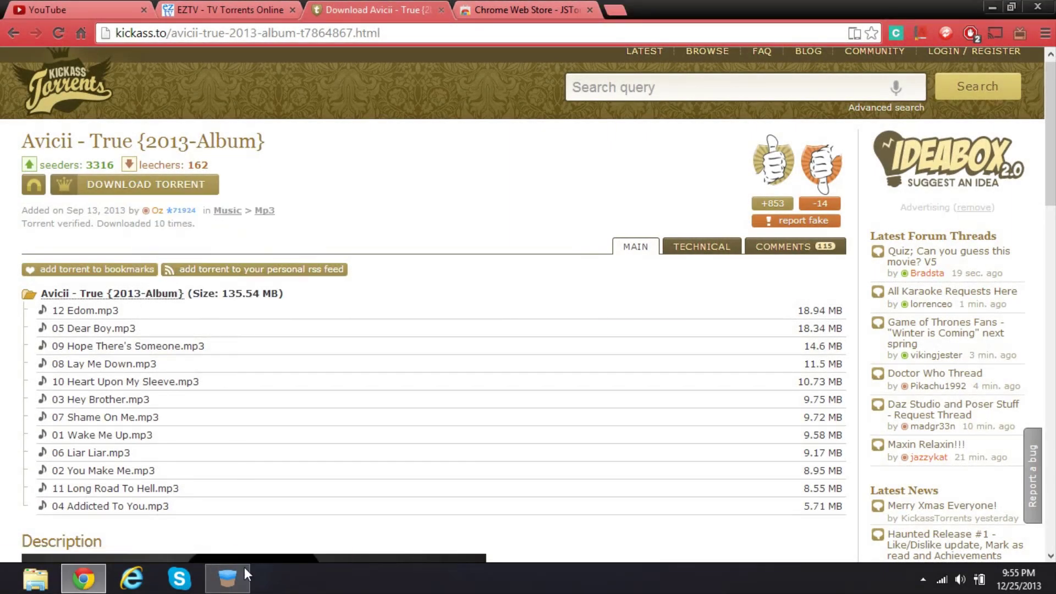
pyautogui.click(244, 580)
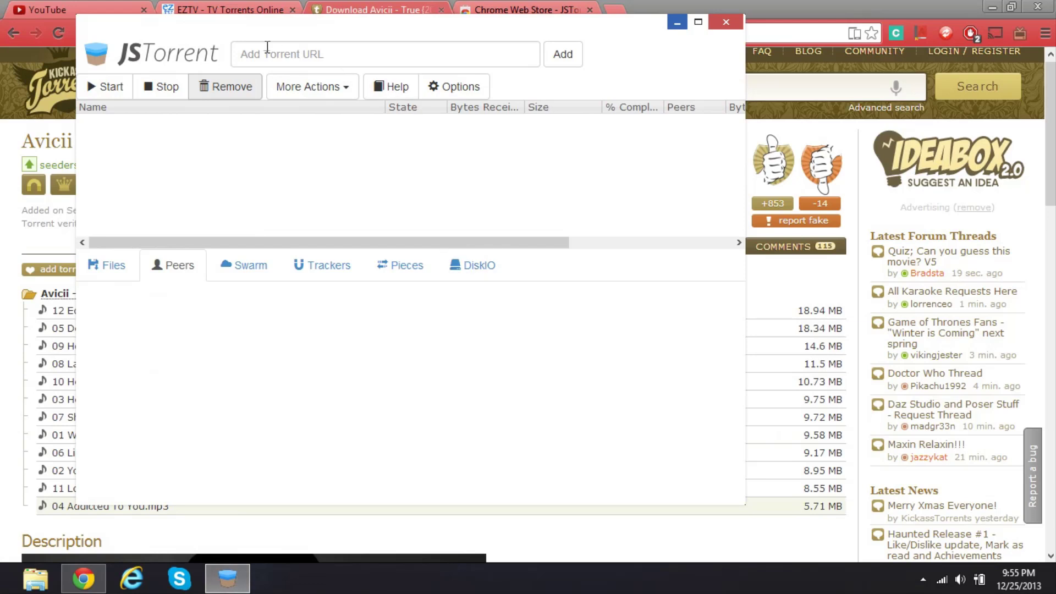
pyautogui.click(267, 61)
pyautogui.hotkey('ctrl', 'v')
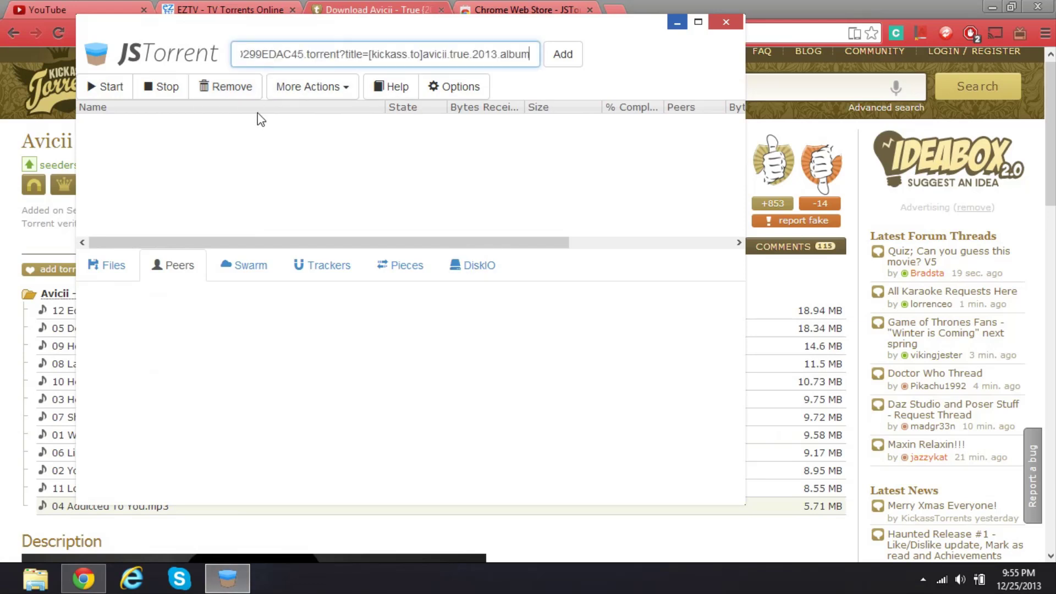
pyautogui.click(562, 55)
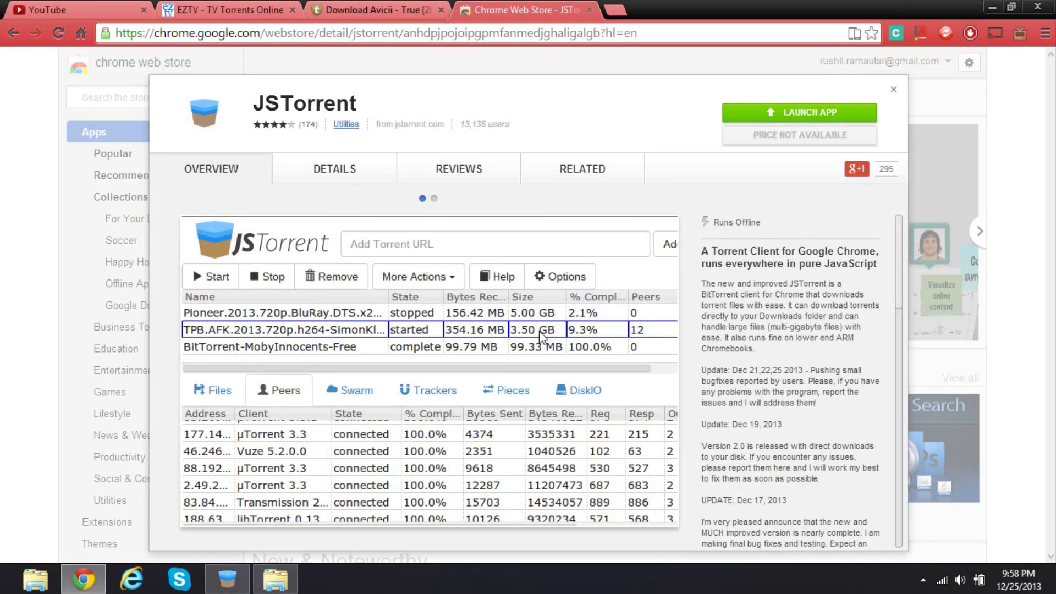
# Browse the JSTorrent store listing's screenshots and scroll through its description.
pyautogui.click(434, 198)
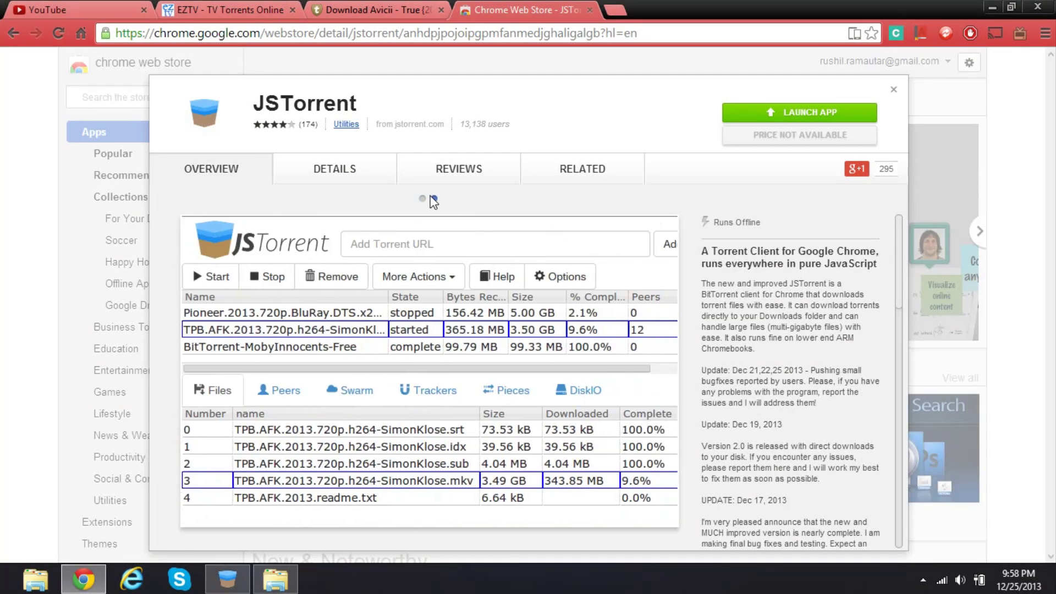
pyautogui.click(422, 199)
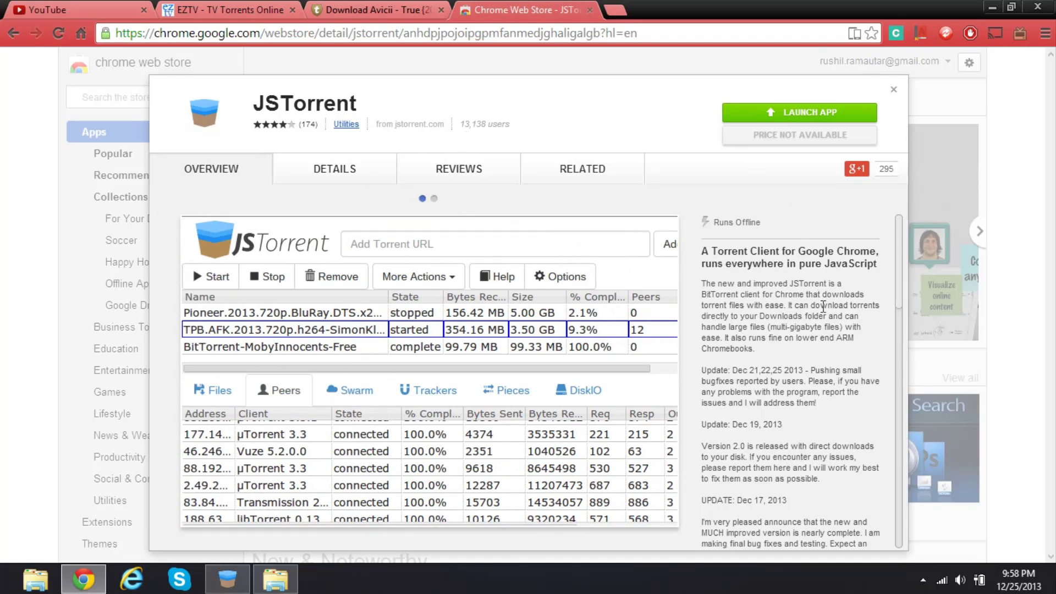
pyautogui.scroll(-10, 823, 306)
pyautogui.scroll(10, 819, 311)
# Look over EZTV and its Countdown List, then return to the Avicii True (2013) album page.
pyautogui.click(219, 11)
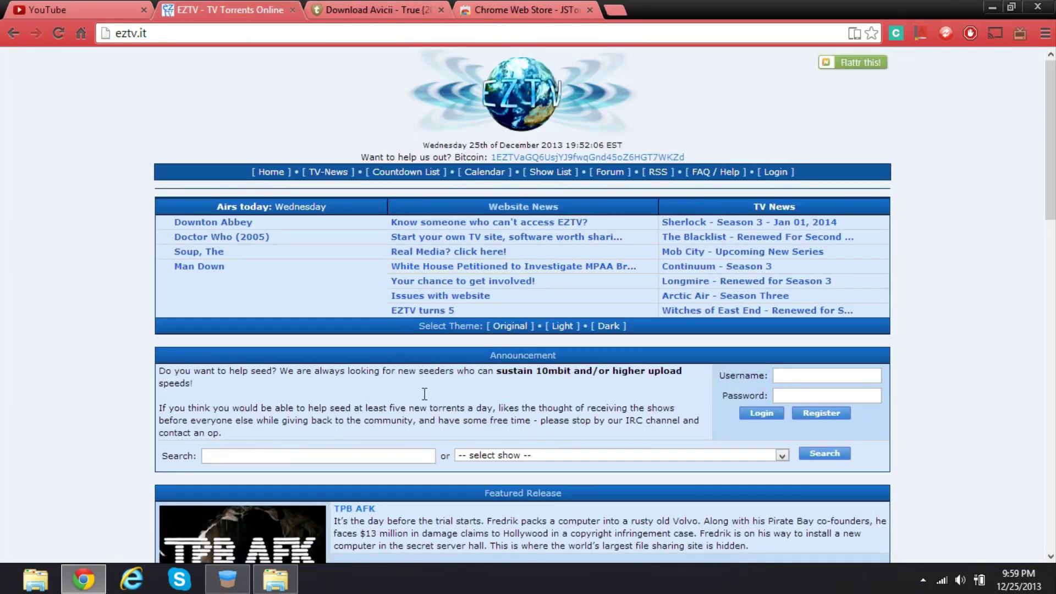
pyautogui.scroll(-15, 425, 393)
pyautogui.scroll(15, 425, 394)
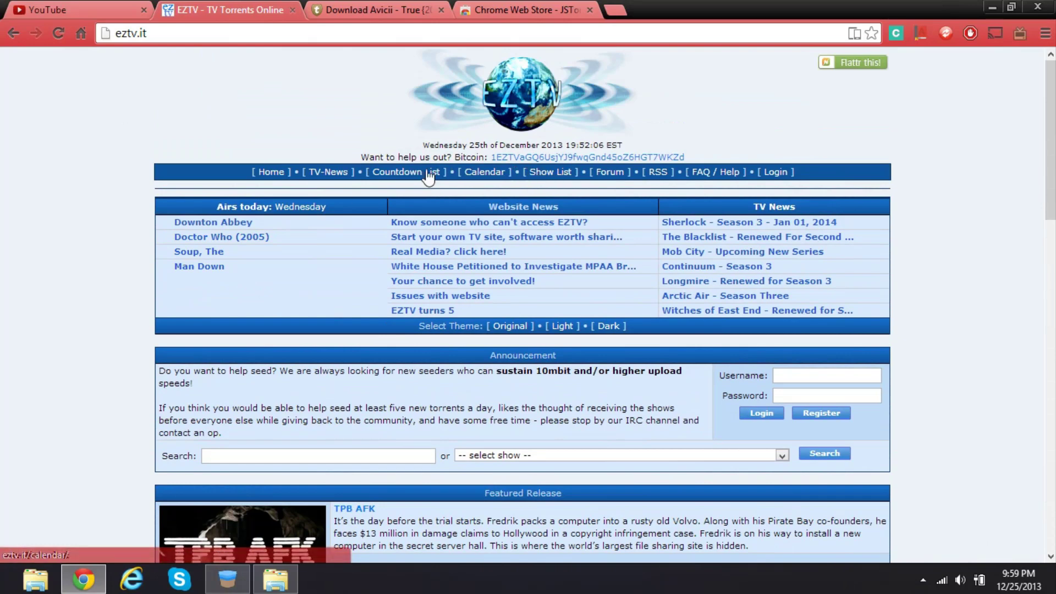
pyautogui.click(406, 172)
pyautogui.click(411, 7)
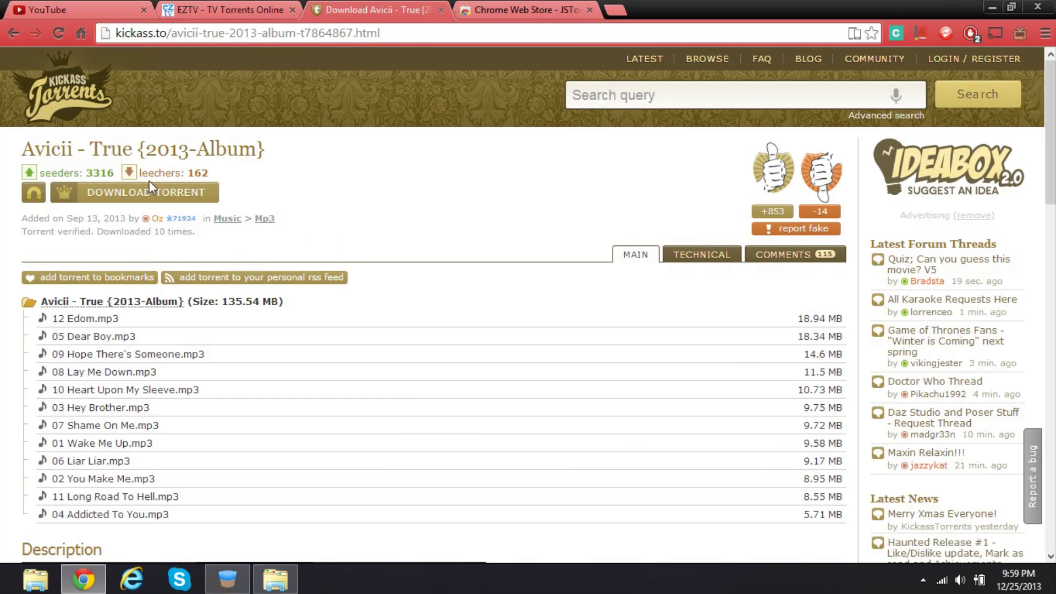
# Copy the Avicii album's Download Torrent link and paste it into JSTorrent's URL field.
pyautogui.rightClick(179, 200)
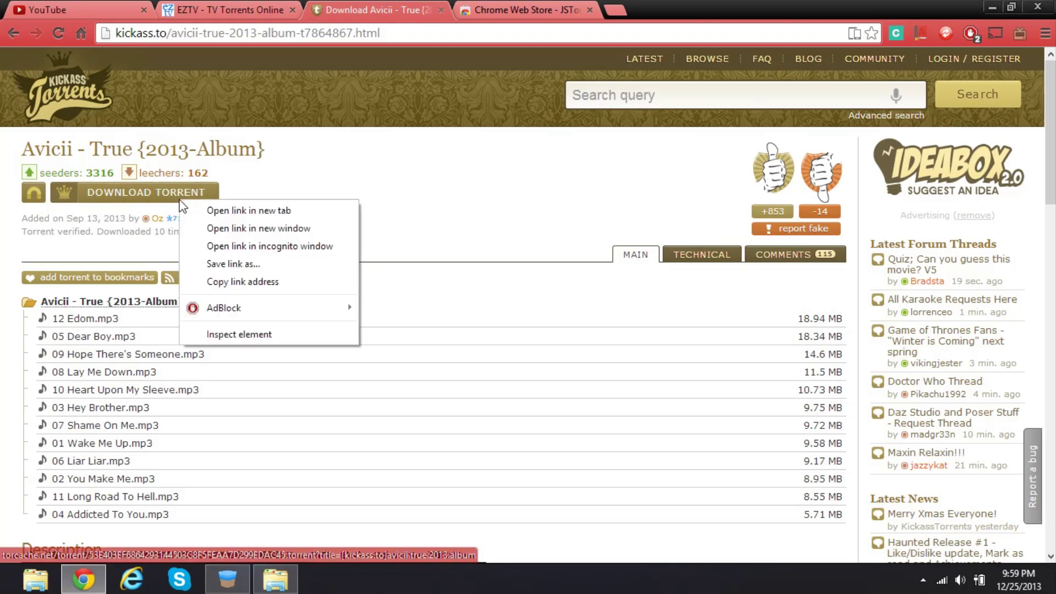
pyautogui.click(244, 282)
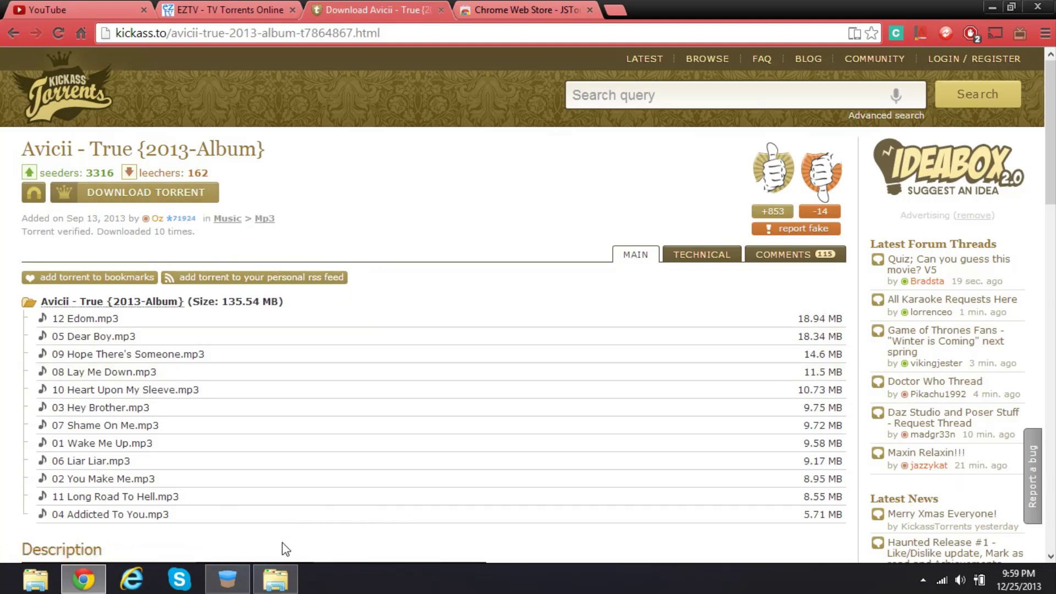
pyautogui.click(227, 579)
pyautogui.rightClick(290, 52)
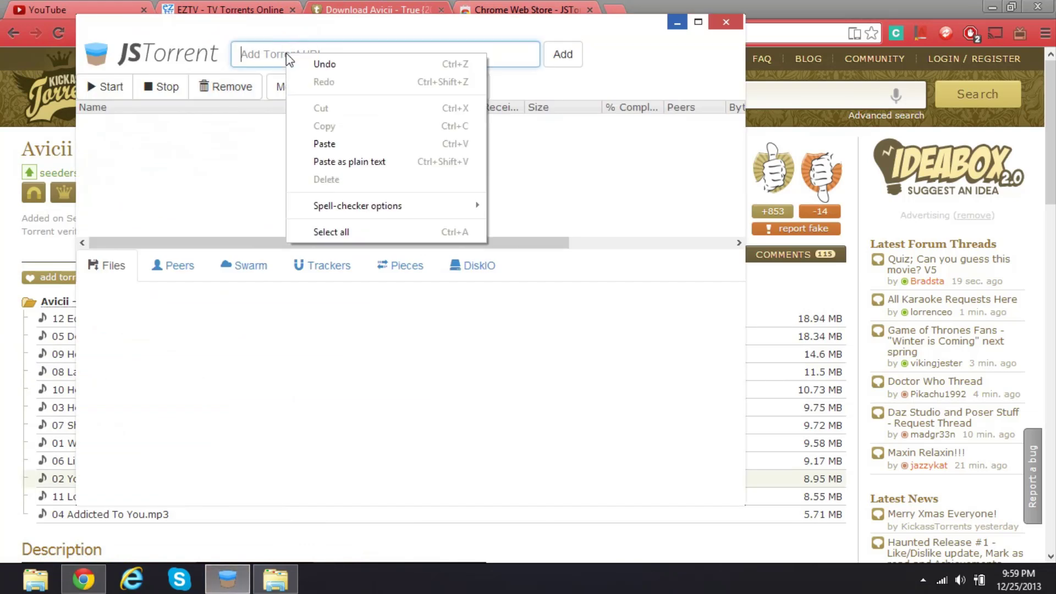
pyautogui.click(326, 143)
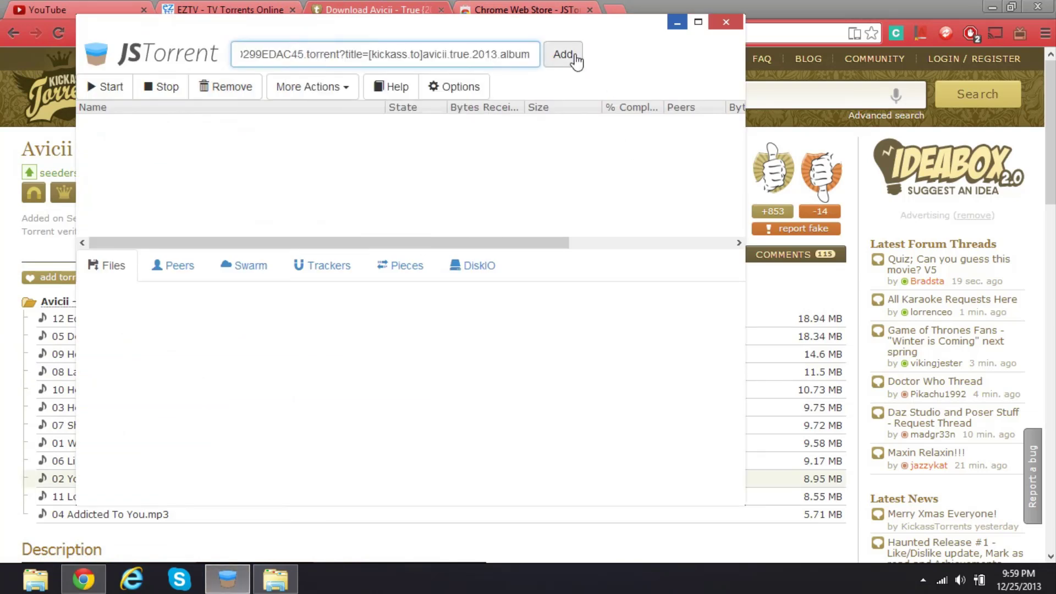
# In JSTorrent Options, choose the KINGSTON (H:) drive as the download folder.
pyautogui.click(460, 88)
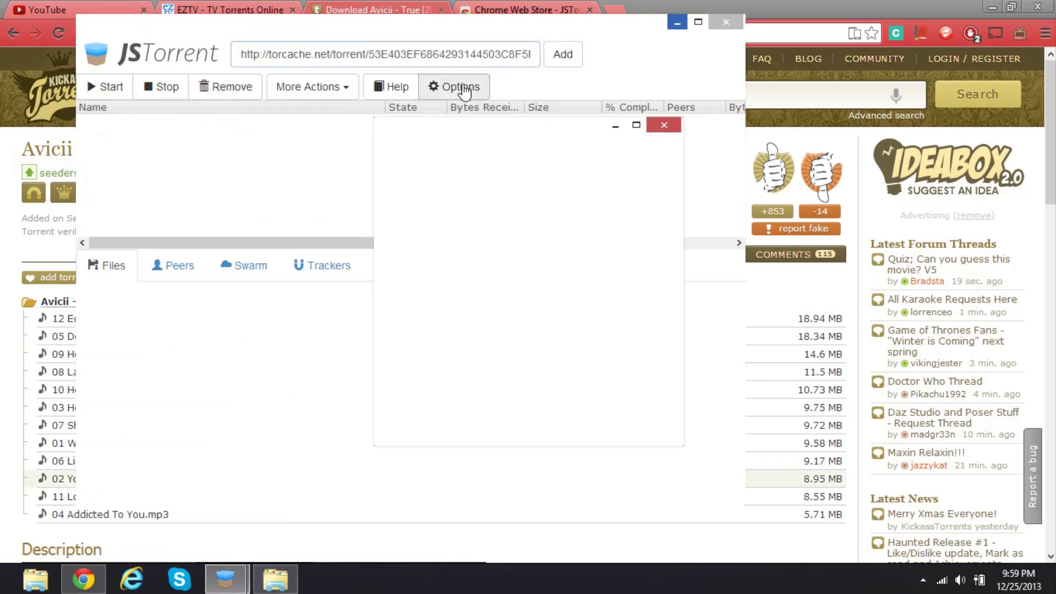
pyautogui.click(535, 209)
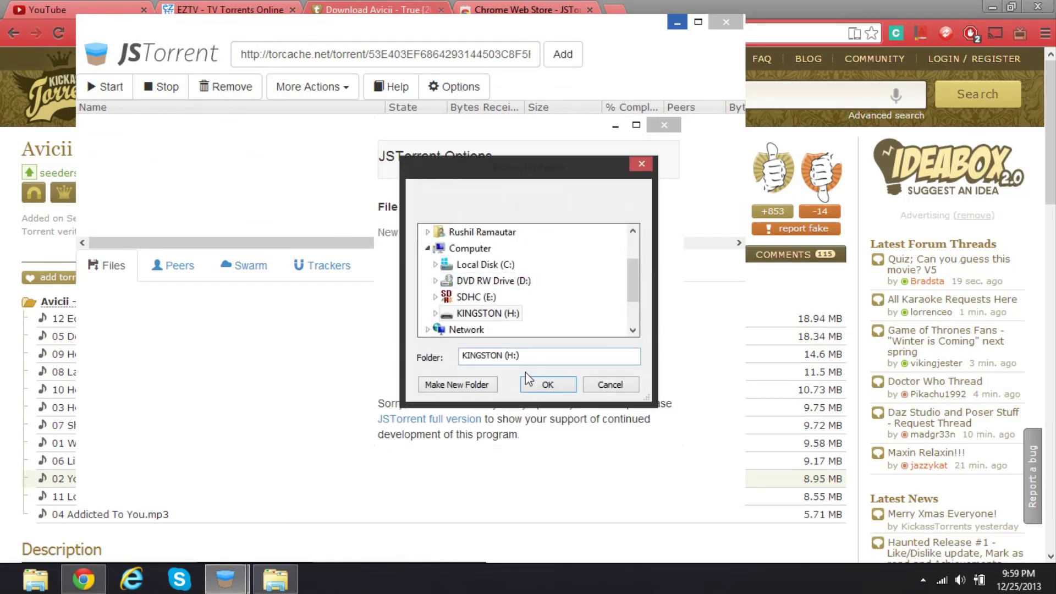
pyautogui.doubleClick(485, 313)
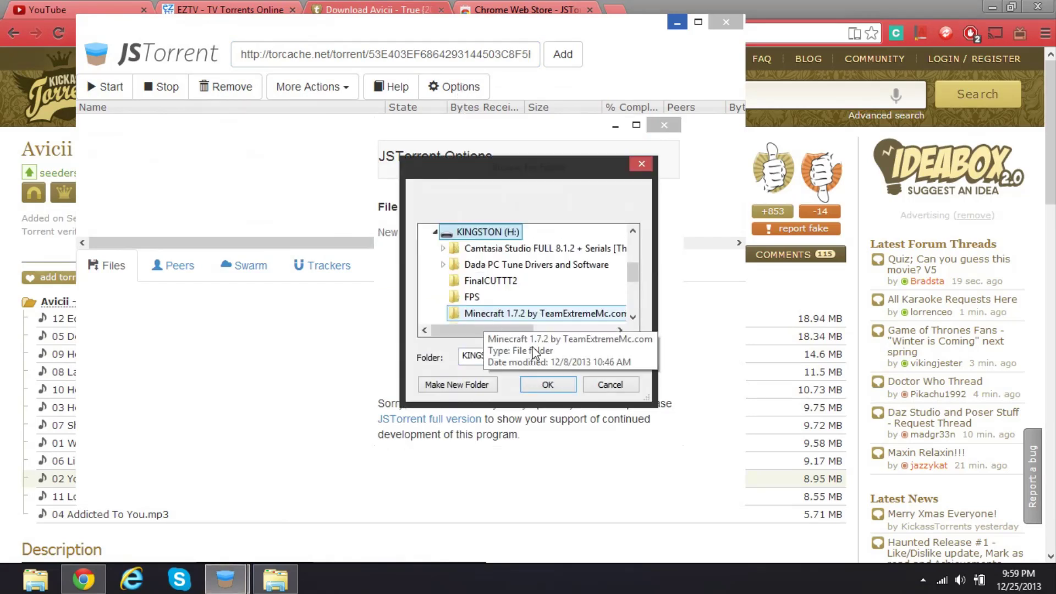
pyautogui.click(548, 384)
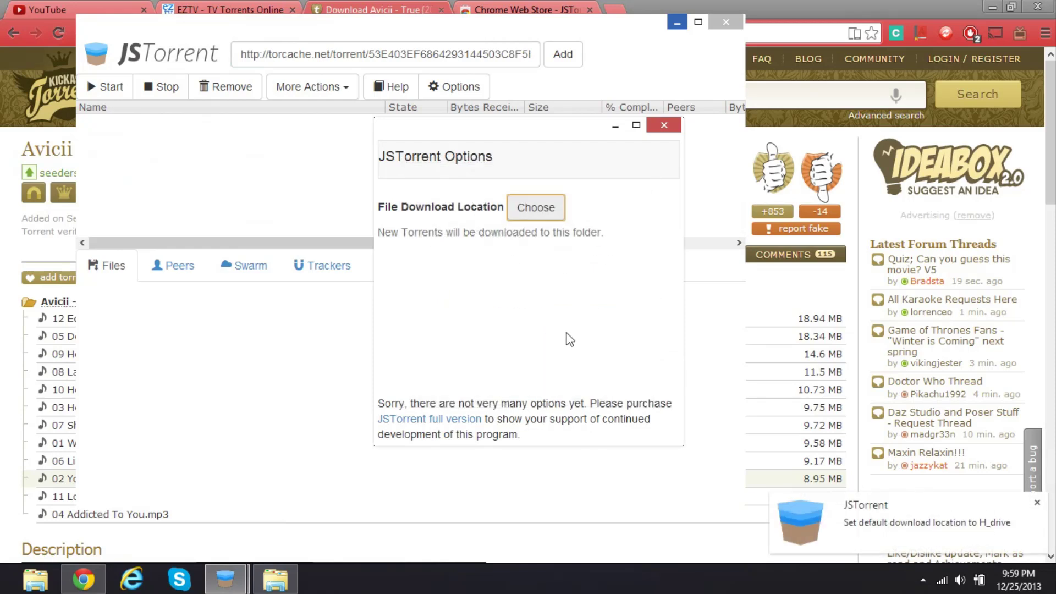
pyautogui.click(1037, 505)
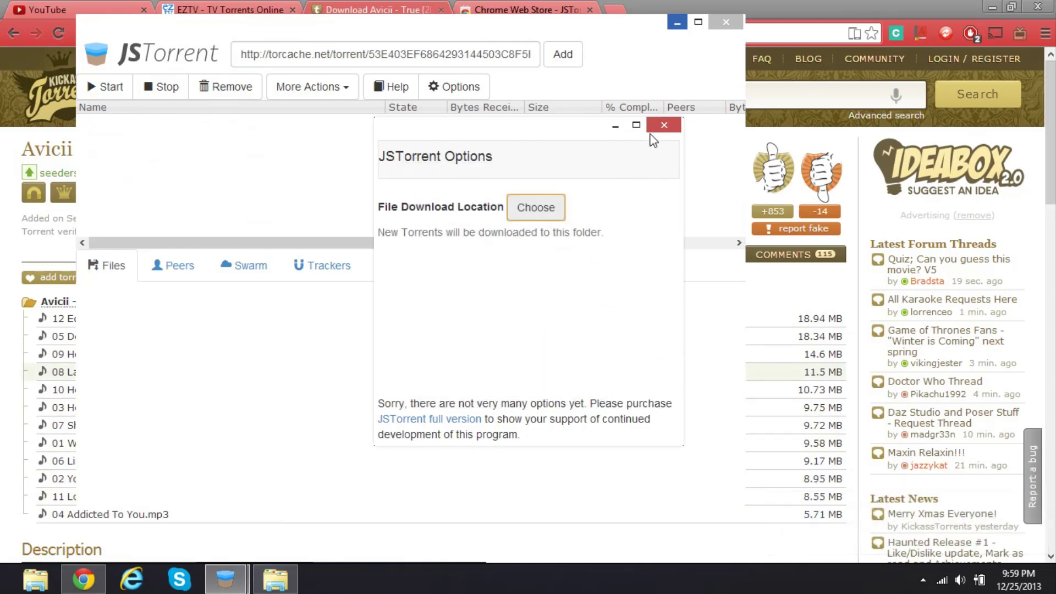
# Add the True torrent, then stop it and remove it from the list.
pyautogui.click(662, 126)
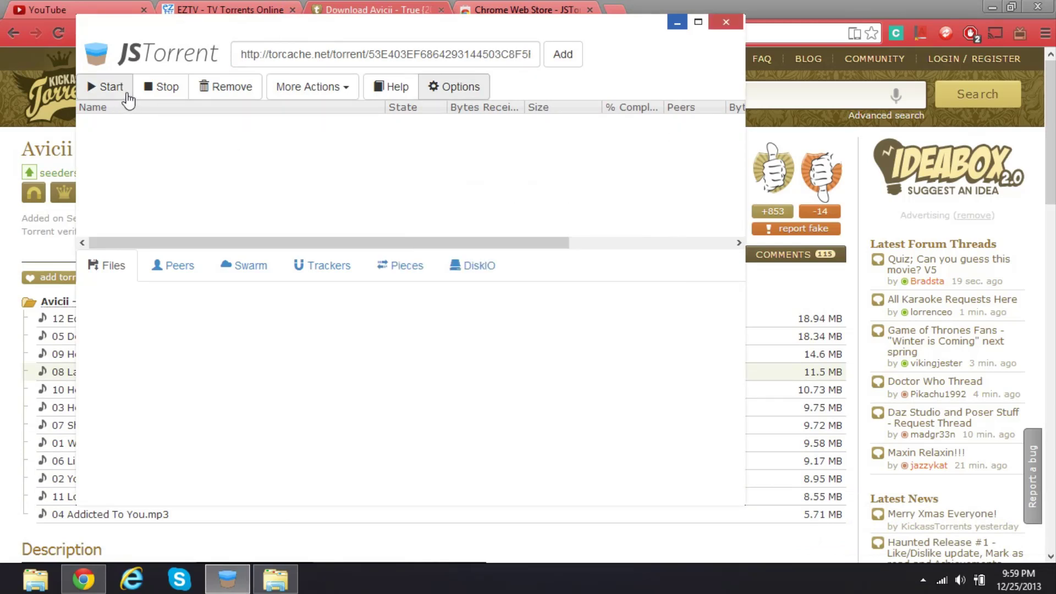
pyautogui.click(575, 60)
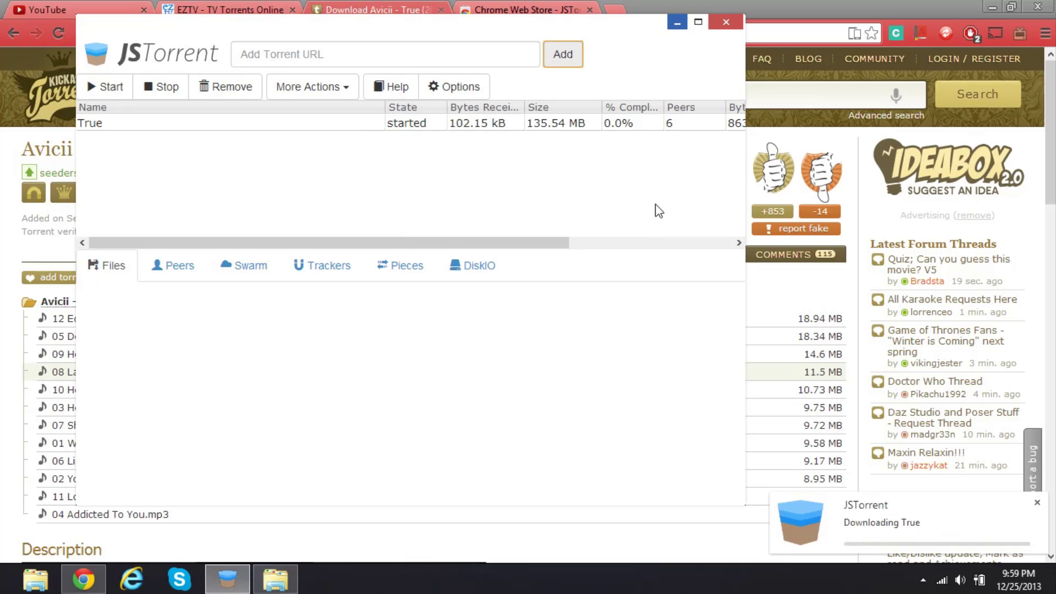
pyautogui.click(164, 98)
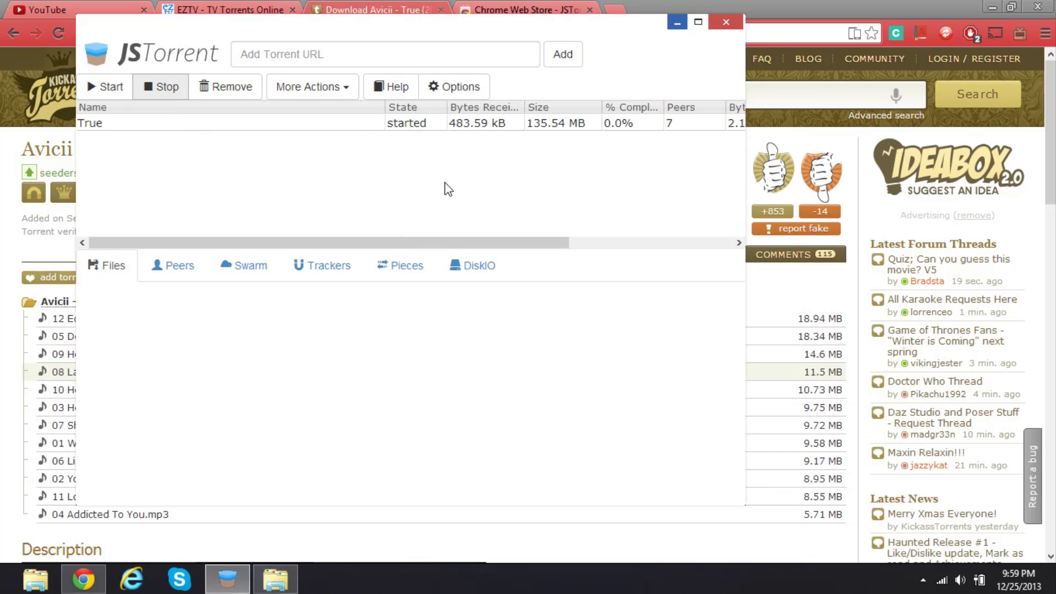
pyautogui.click(176, 88)
pyautogui.click(228, 86)
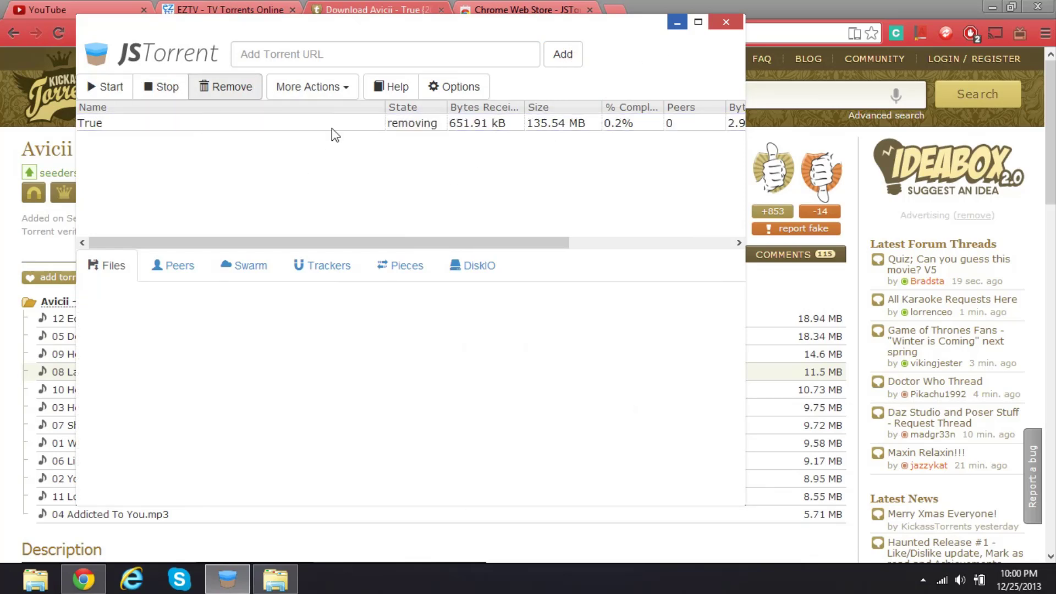
# Go to EZTV's countdown list and open 'Big Bang Theory, The' to see its episode releases.
pyautogui.click(679, 25)
pyautogui.click(239, 10)
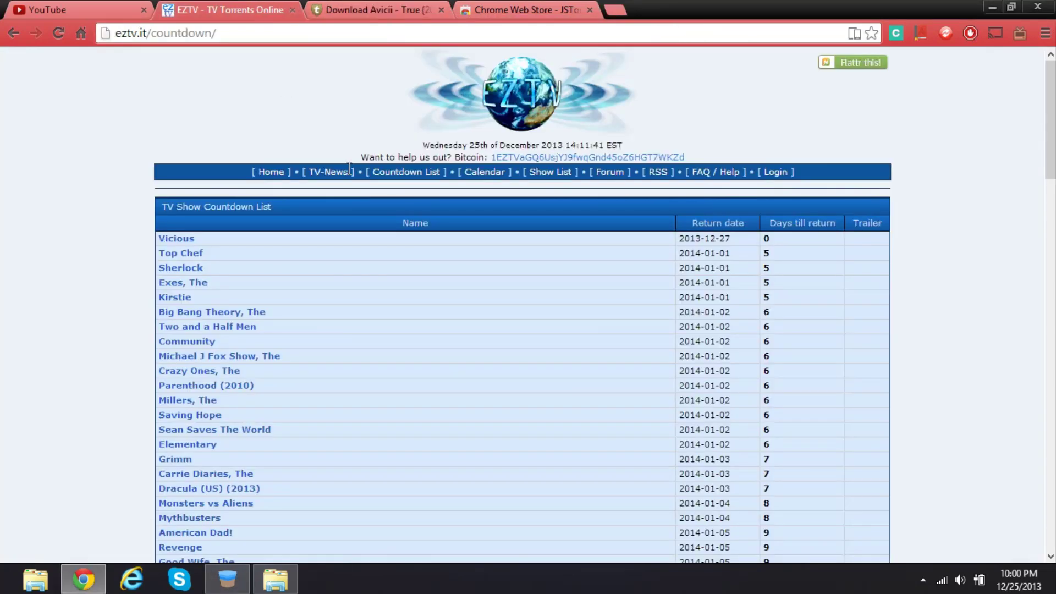
pyautogui.scroll(-7, 353, 304)
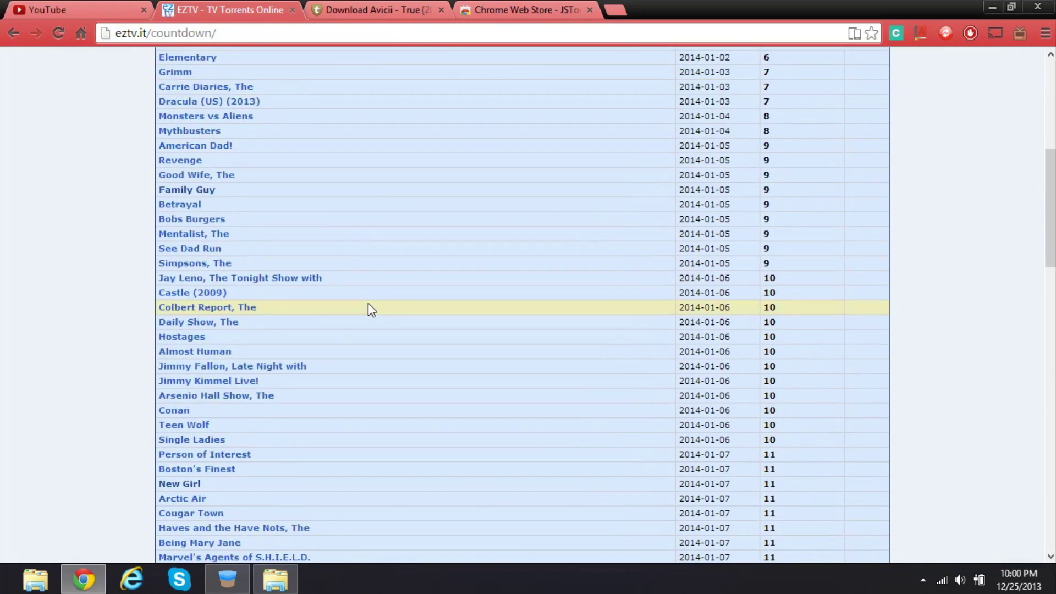
pyautogui.scroll(7, 370, 301)
pyautogui.click(266, 311)
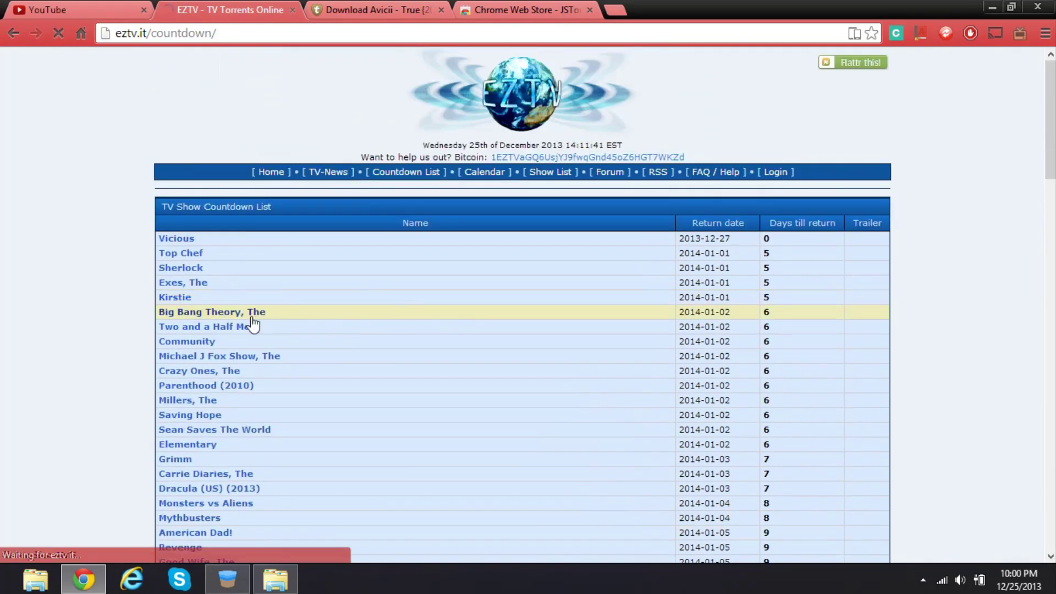
pyautogui.scroll(-7, 489, 359)
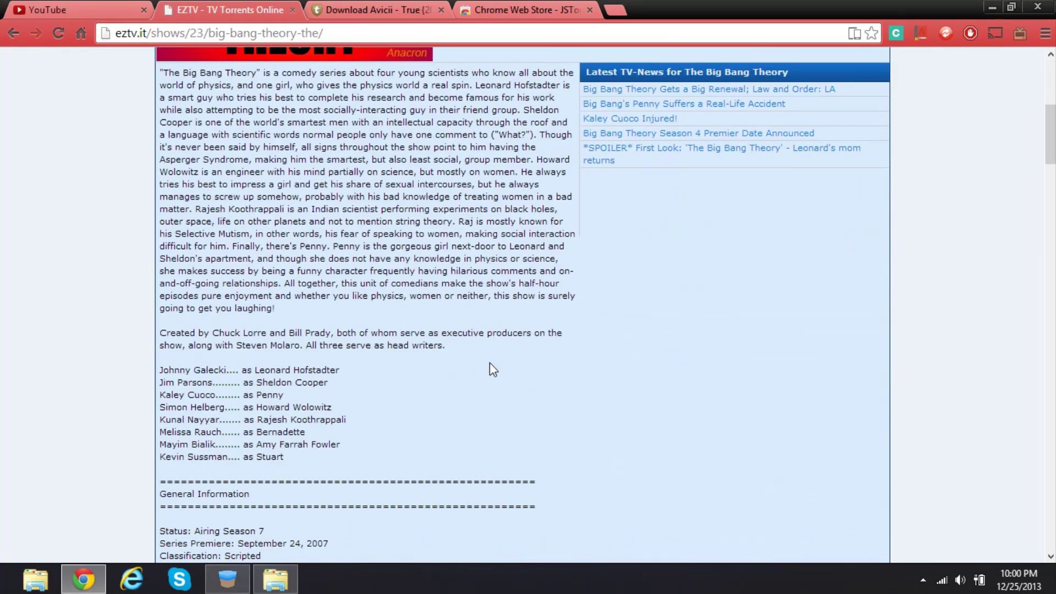
pyautogui.scroll(-12, 487, 360)
pyautogui.scroll(4, 483, 360)
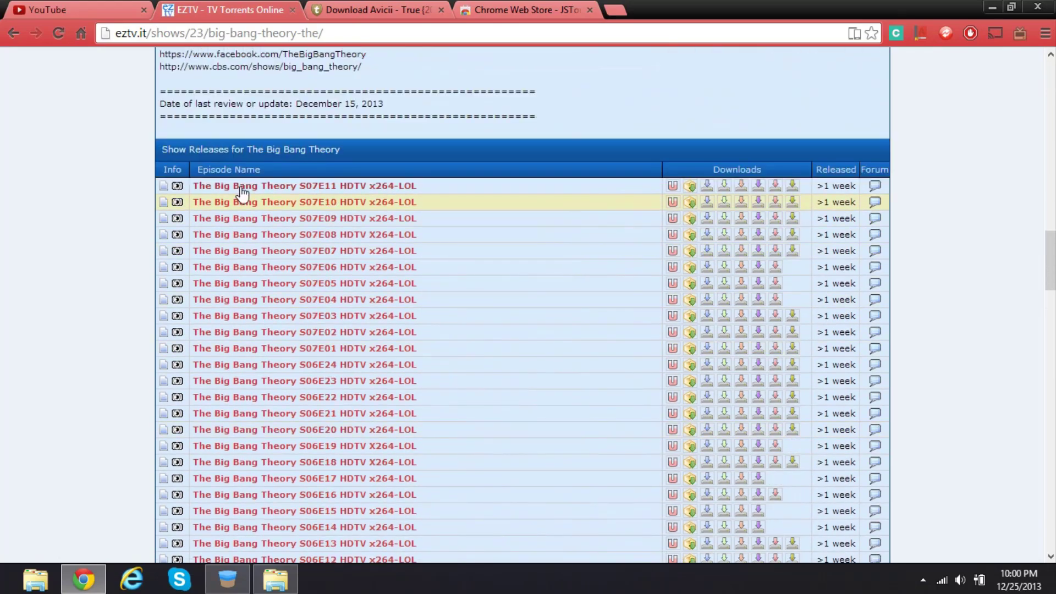
# Open the S07E11 HDTV x264-LOL episode page and copy its first torrent download link.
pyautogui.click(395, 188)
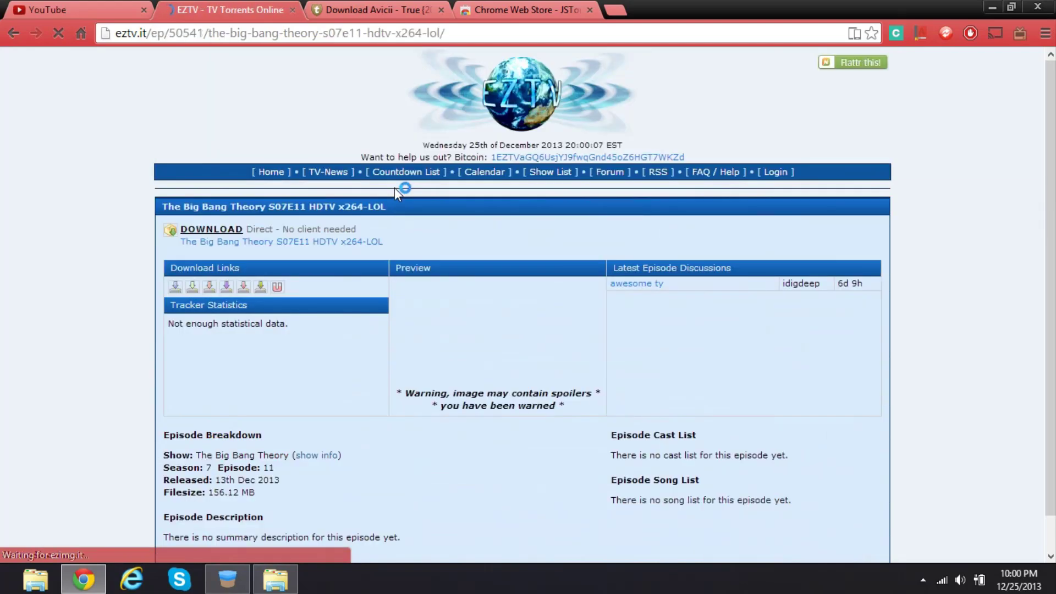
pyautogui.rightClick(175, 289)
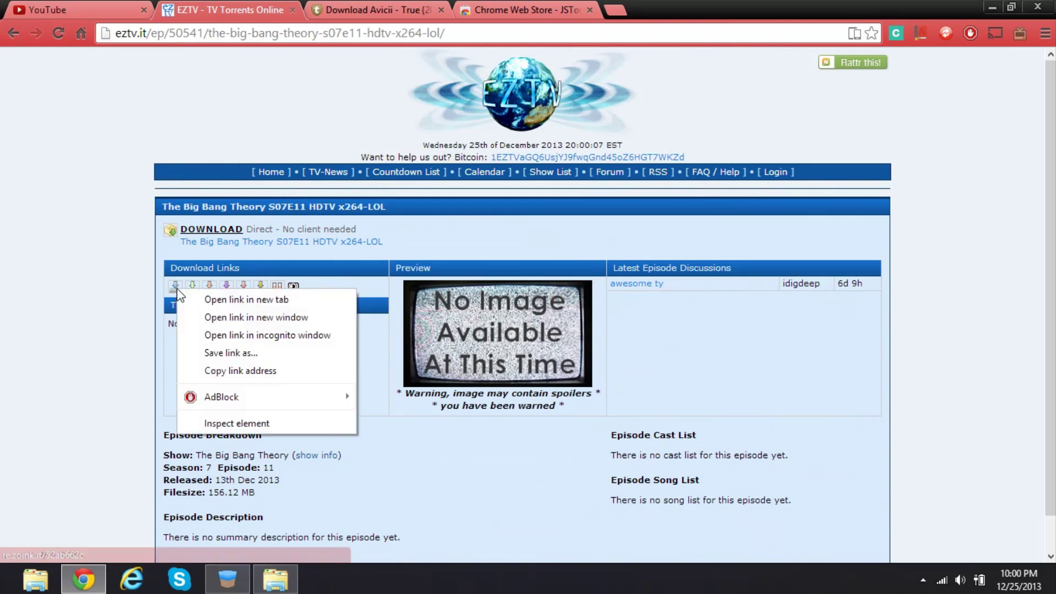
pyautogui.click(227, 371)
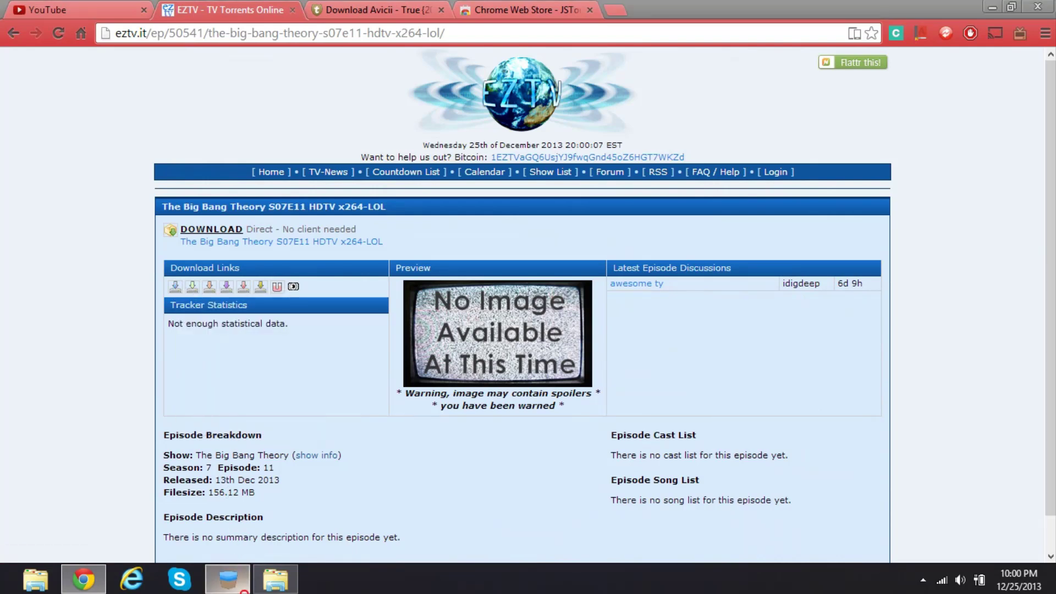
# Add the S07E11 episode link in JSTorrent and select it to follow the download to 100%.
pyautogui.click(228, 578)
pyautogui.click(349, 53)
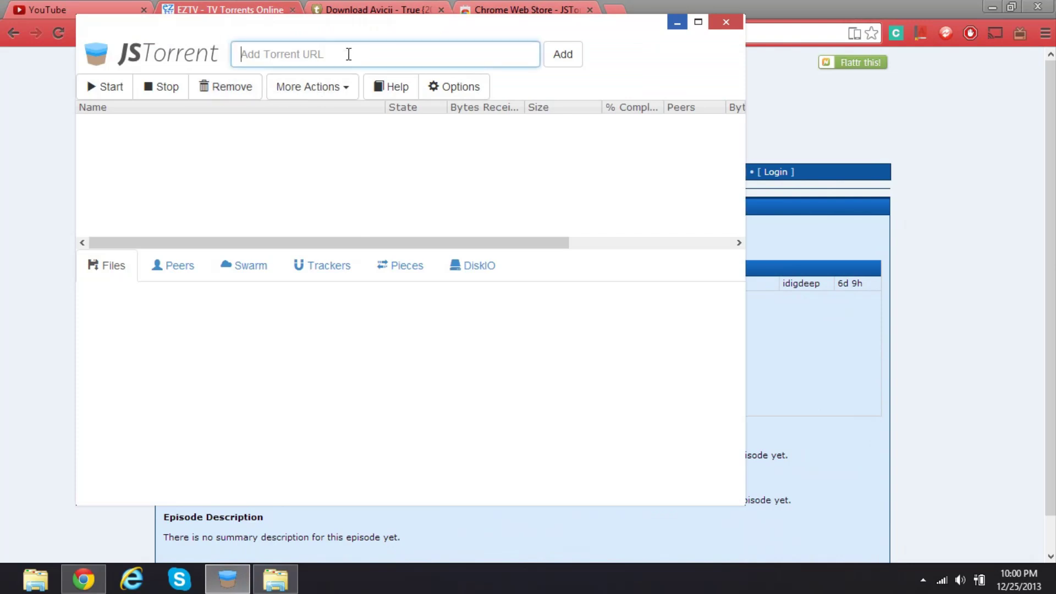
pyautogui.hotkey('ctrl', 'v')
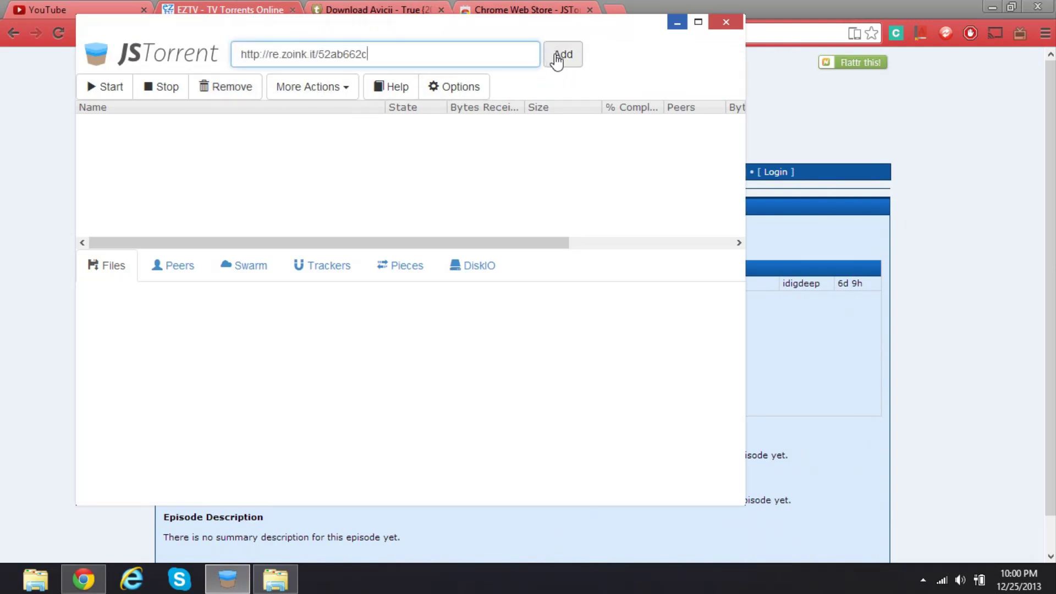
pyautogui.click(560, 53)
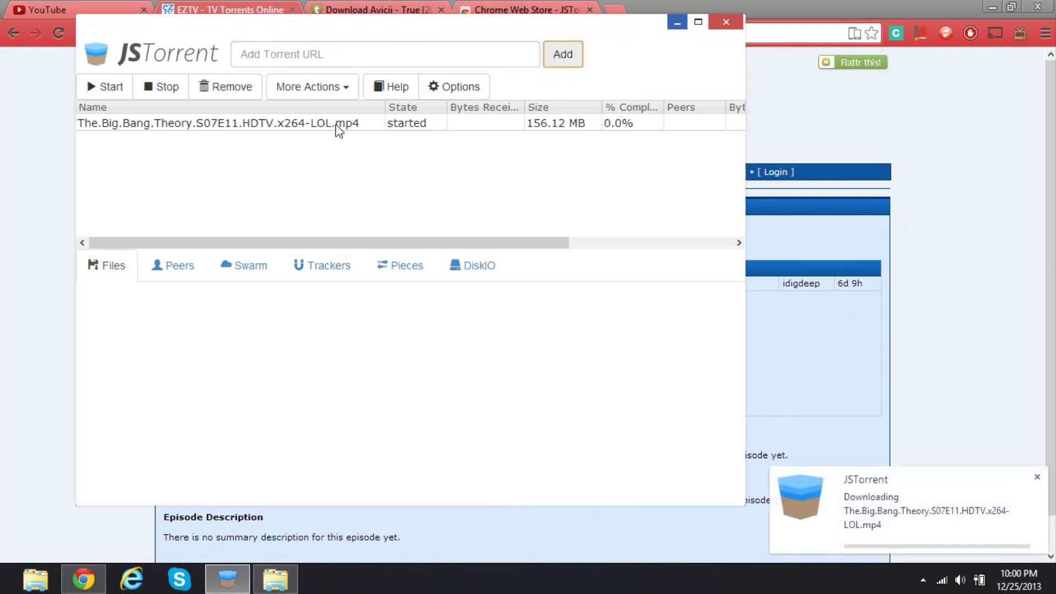
pyautogui.click(338, 125)
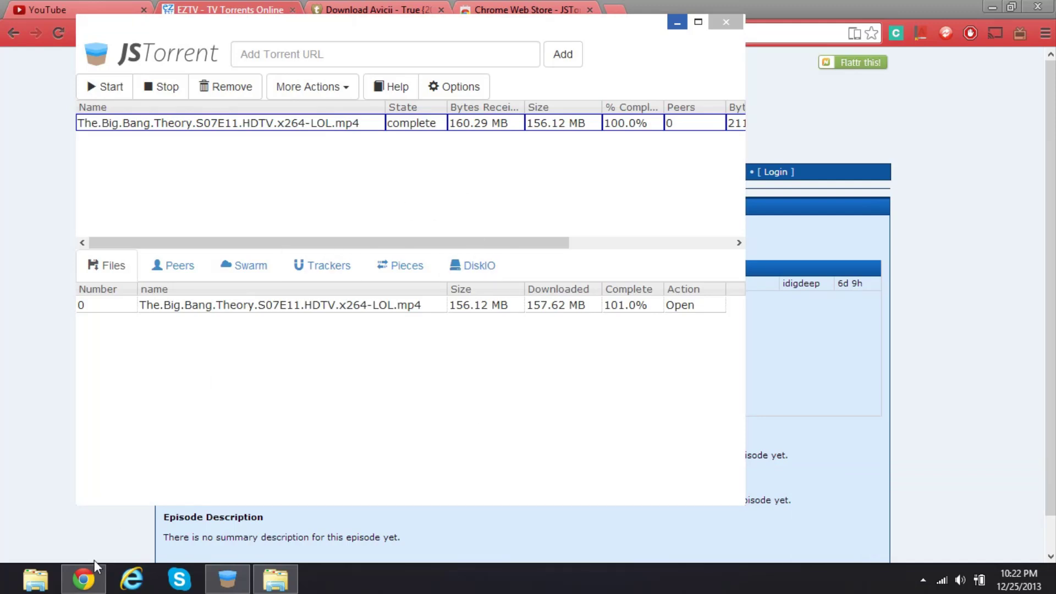
# Open the KINGSTON (H:) drive in File Explorer and scroll down to the downloaded episode.
pyautogui.click(35, 579)
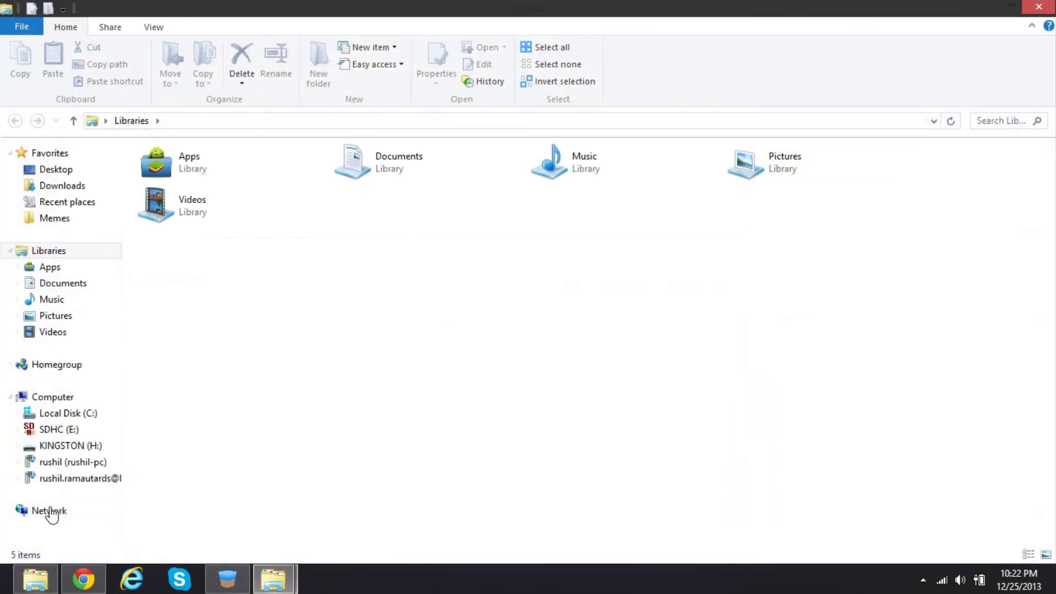
pyautogui.click(78, 446)
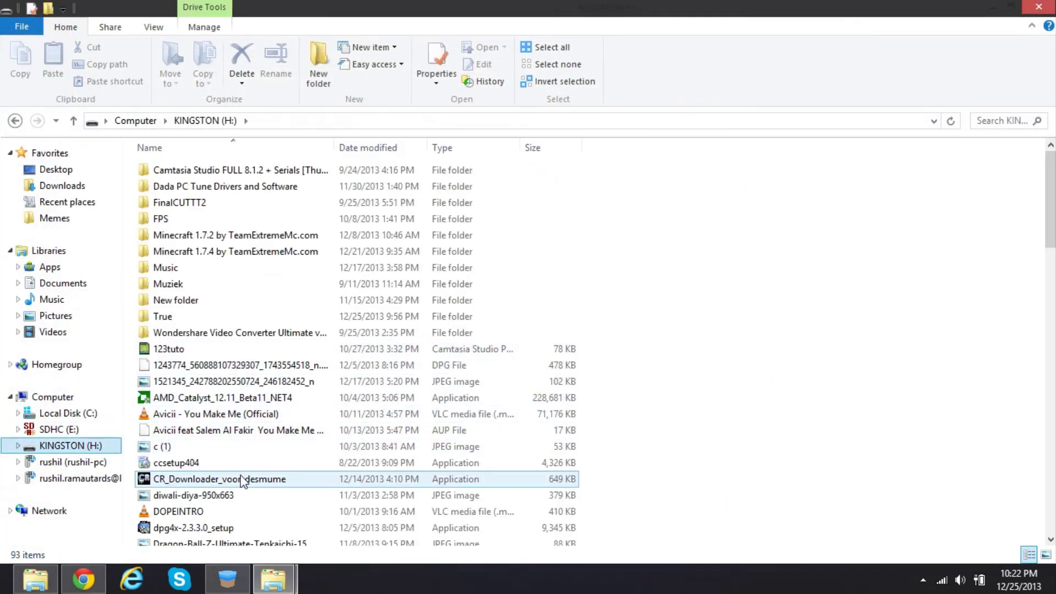
pyautogui.click(220, 321)
pyautogui.scroll(-4, 236, 369)
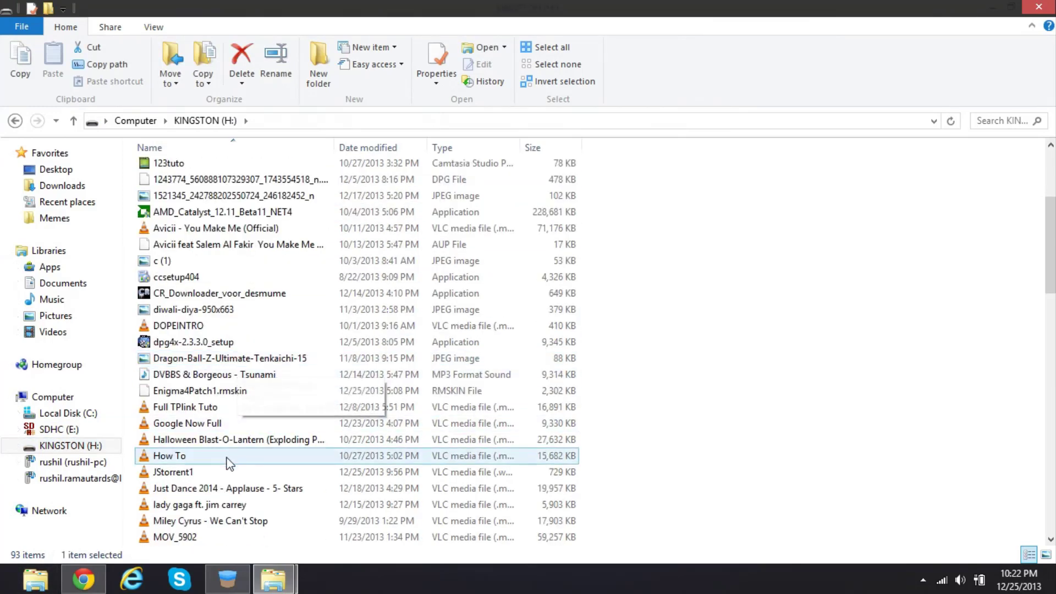
pyautogui.scroll(-10, 204, 528)
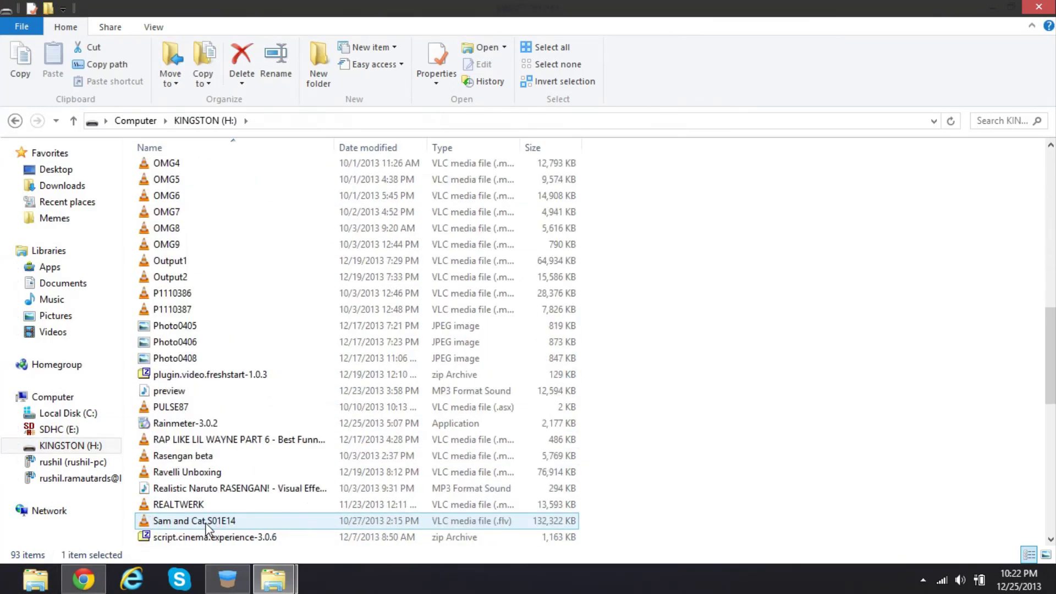
pyautogui.scroll(-1, 208, 528)
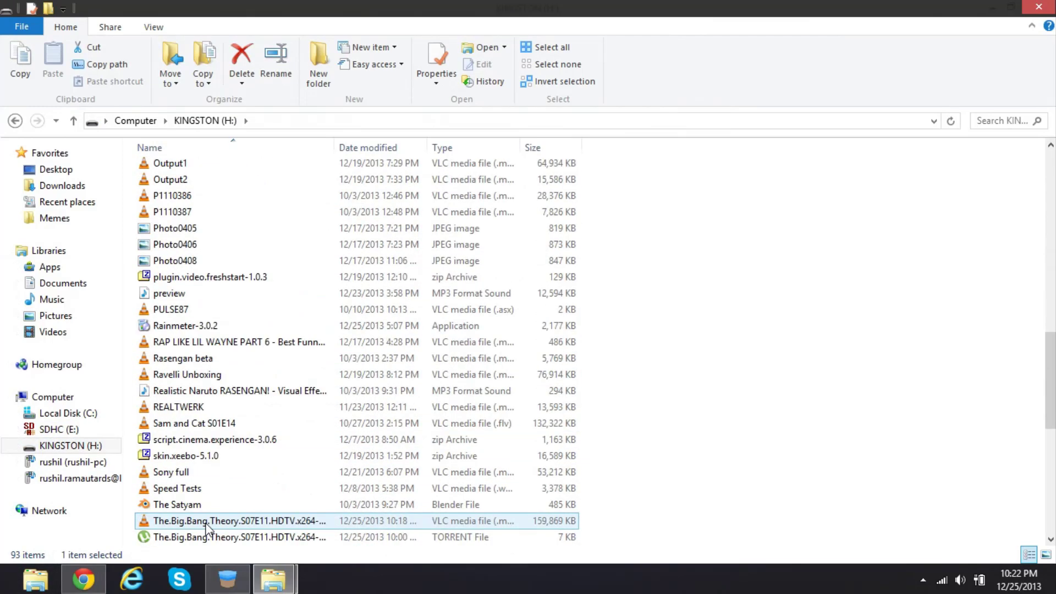
# Play The Big Bang Theory S07E11 mp4 in VLC, pause it, and close the player.
pyautogui.doubleClick(172, 524)
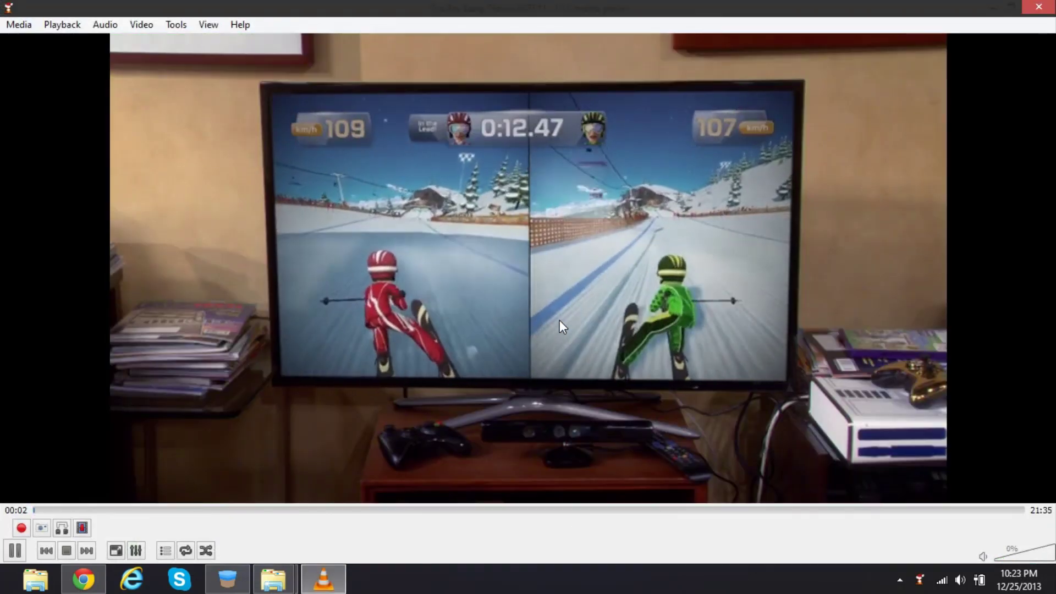
pyautogui.press('space')
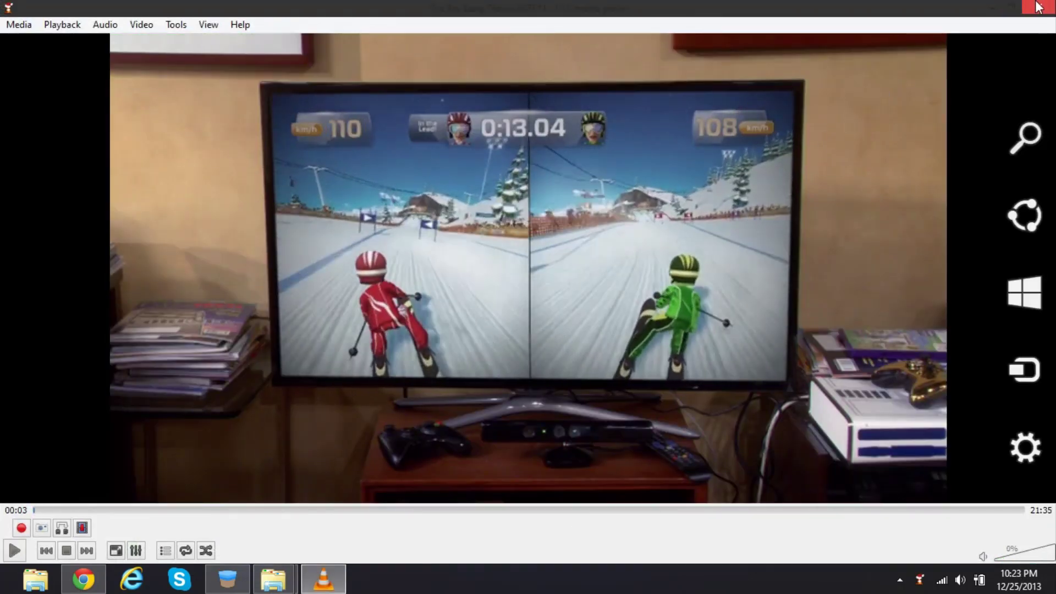
pyautogui.click(1038, 7)
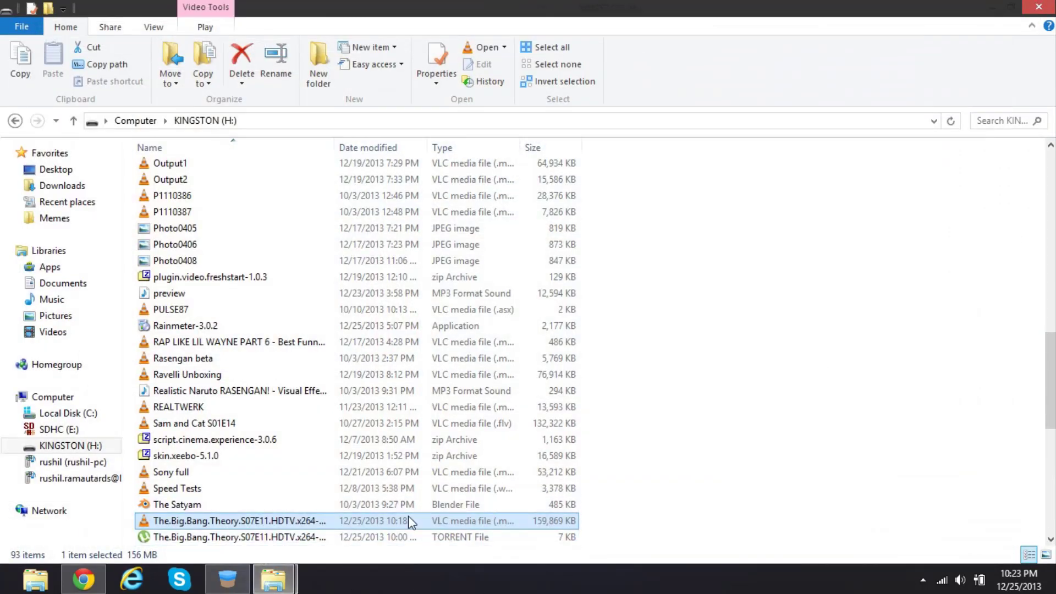
# Minimize File Explorer and close JSTorrent, leaving Chrome on the S07E11 EZTV page.
pyautogui.click(991, 8)
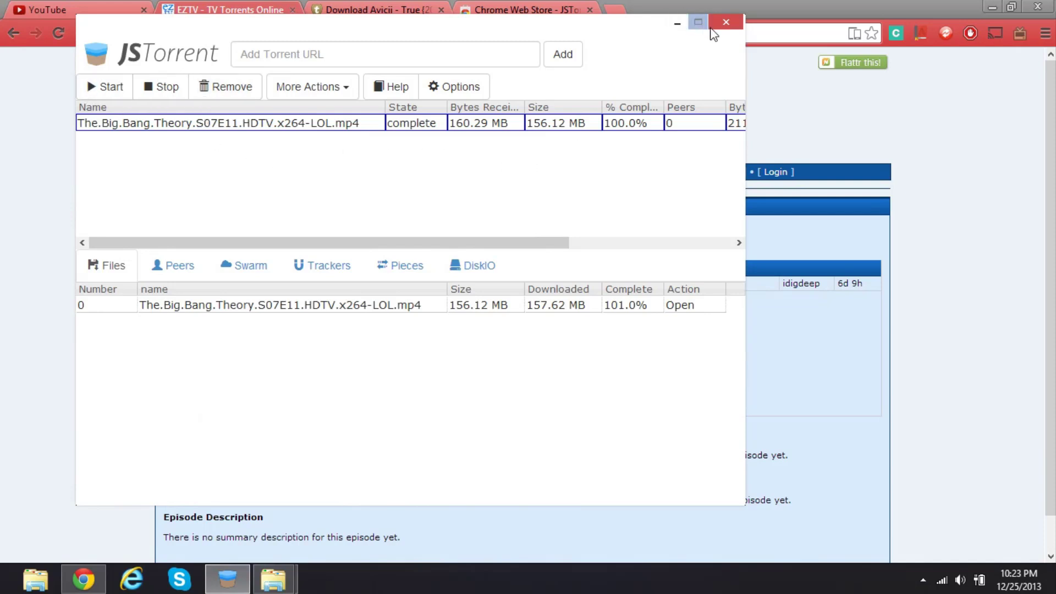
pyautogui.click(723, 18)
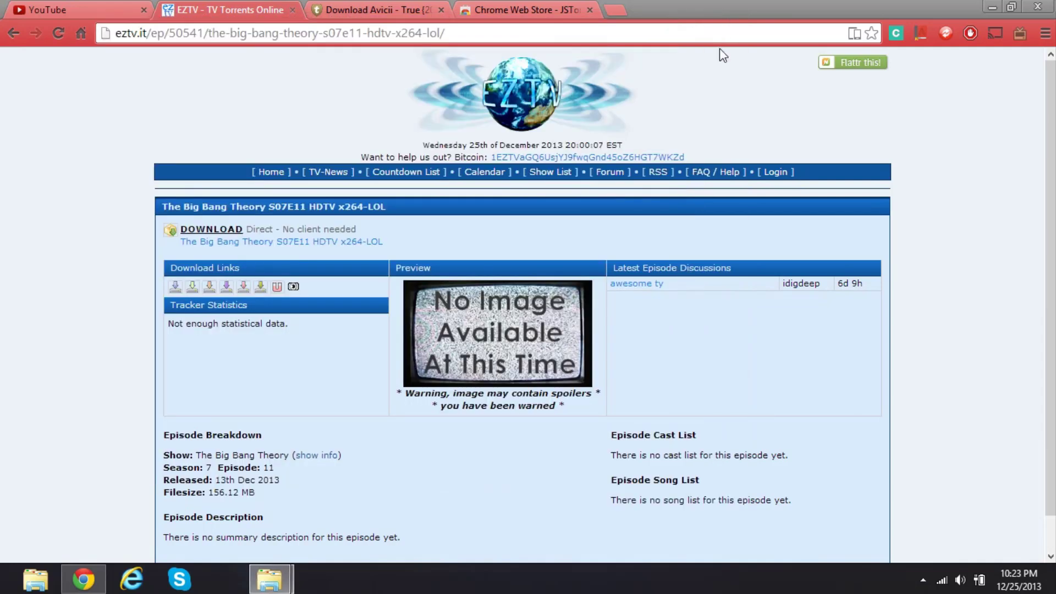